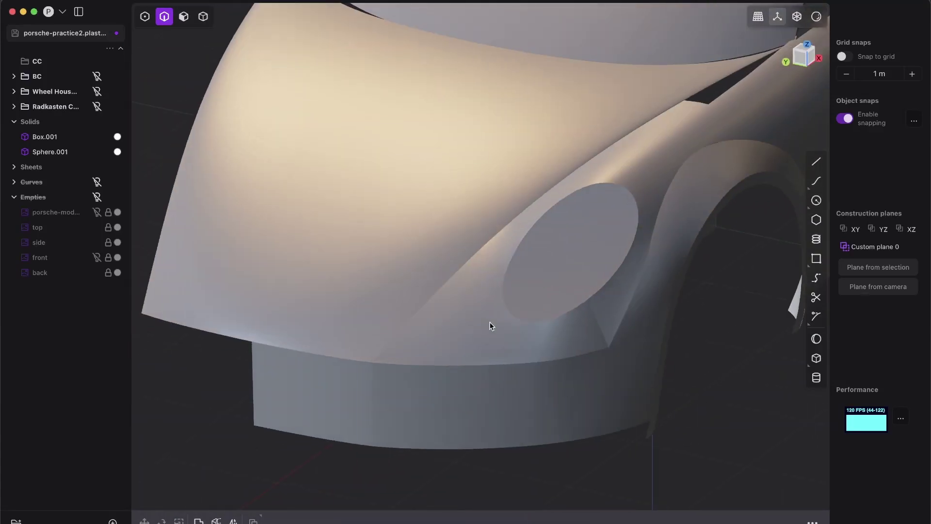
# Step: Toggle edge display on and off, then orbit around to the car's front wheel arch
pyautogui.hotkey('alt', '2')
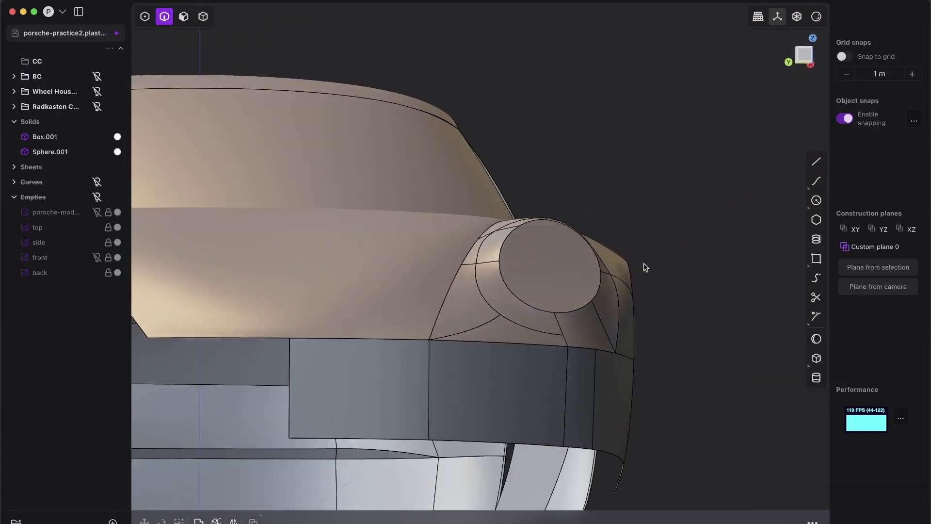
pyautogui.hotkey('alt', '2')
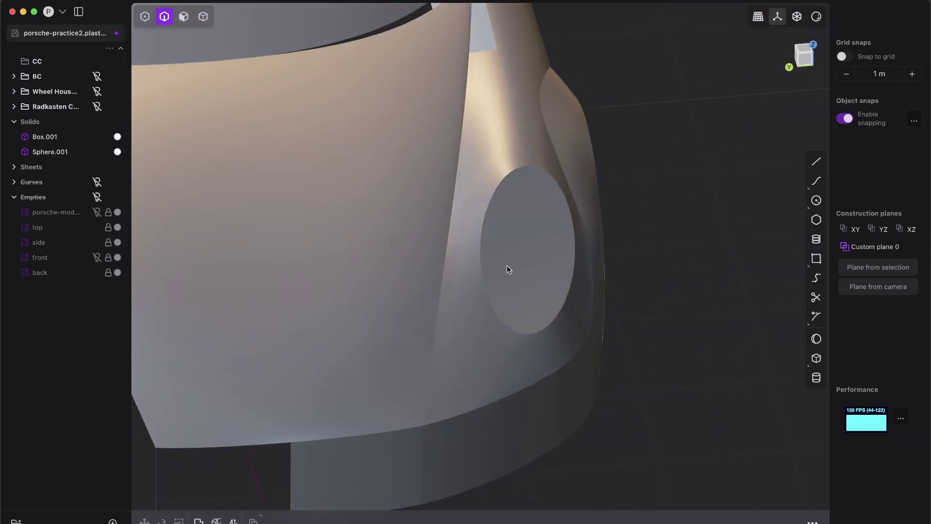
pyautogui.scroll(-5, 484, 224)
pyautogui.moveTo(416, 209)
pyautogui.mouseDown(button='middle')
pyautogui.moveTo(410, 203)
pyautogui.moveTo(507, 269)
pyautogui.mouseUp(button='middle')
pyautogui.scroll(5, 507, 267)
pyautogui.moveTo(421, 277)
pyautogui.mouseDown(button='middle')
pyautogui.moveTo(391, 296)
pyautogui.moveTo(443, 244)
pyautogui.moveTo(497, 228)
pyautogui.mouseUp(button='middle')
pyautogui.moveTo(425, 328)
pyautogui.mouseDown(button='middle')
pyautogui.moveTo(556, 316)
pyautogui.moveTo(516, 269)
pyautogui.moveTo(502, 295)
pyautogui.moveTo(406, 351)
pyautogui.moveTo(532, 211)
pyautogui.moveTo(399, 332)
pyautogui.moveTo(385, 298)
pyautogui.mouseUp(button='middle')
# Step: Apply the zebra-stripe matcap and orbit to check the wheel arch and whole car
pyautogui.click(816, 16)
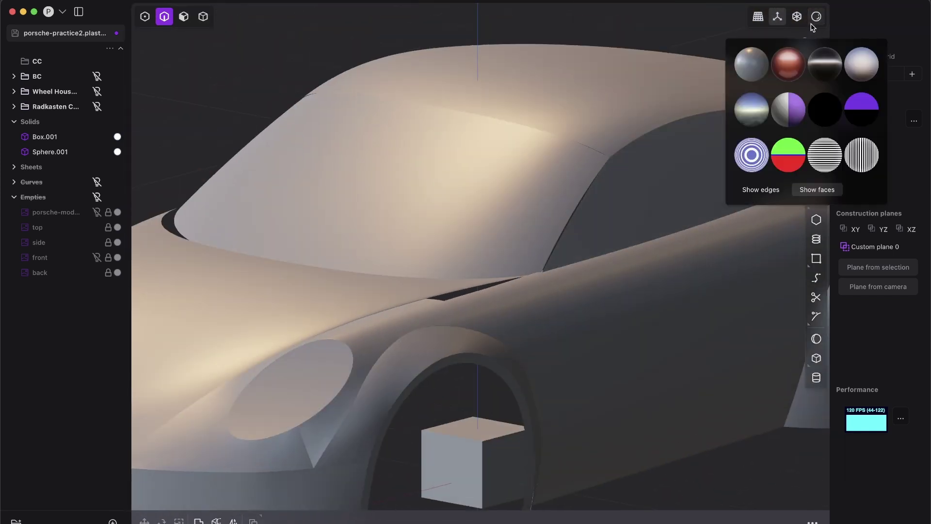
pyautogui.click(825, 154)
pyautogui.scroll(3, 644, 260)
pyautogui.moveTo(643, 259)
pyautogui.mouseDown(button='middle')
pyautogui.moveTo(627, 277)
pyautogui.moveTo(615, 256)
pyautogui.moveTo(493, 241)
pyautogui.mouseUp(button='middle')
pyautogui.moveTo(574, 206)
pyautogui.mouseDown(button='middle')
pyautogui.moveTo(473, 291)
pyautogui.moveTo(528, 293)
pyautogui.moveTo(578, 280)
pyautogui.moveTo(407, 301)
pyautogui.moveTo(388, 318)
pyautogui.mouseUp(button='middle')
pyautogui.scroll(-4, 473, 291)
pyautogui.scroll(4, 529, 294)
pyautogui.scroll(4, 509, 291)
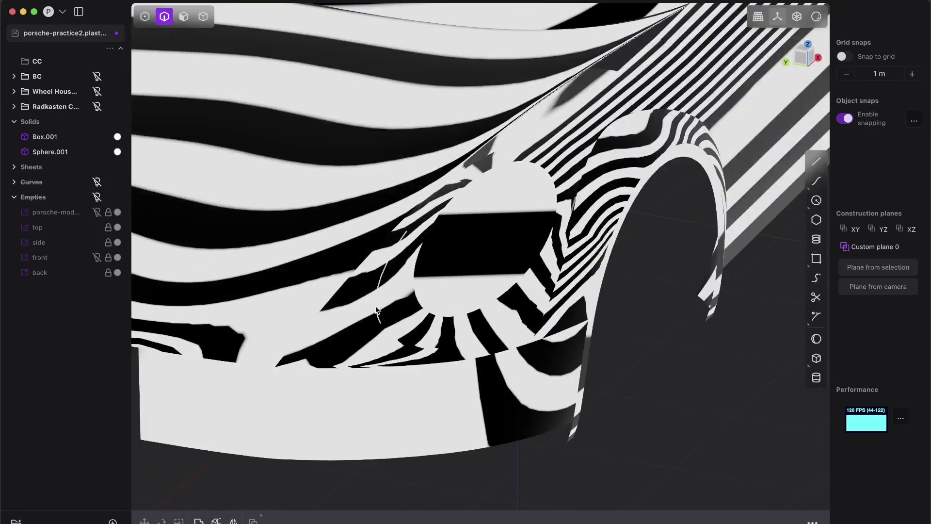
# Step: Return to plain grey matcap and select two faces below the headlight
pyautogui.click(817, 17)
pyautogui.click(752, 64)
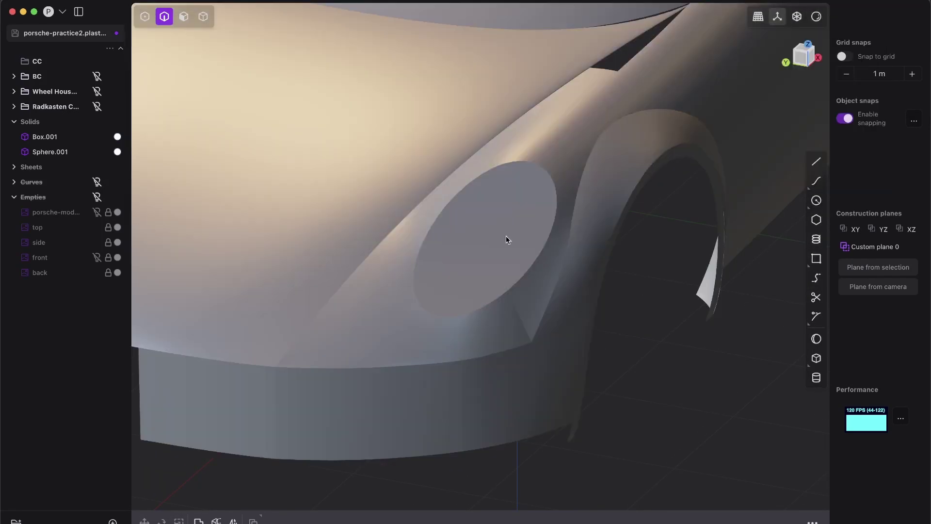
pyautogui.moveTo(469, 337); pyautogui.dragTo(449, 351, button='middle')
pyautogui.scroll(3, 463, 332)
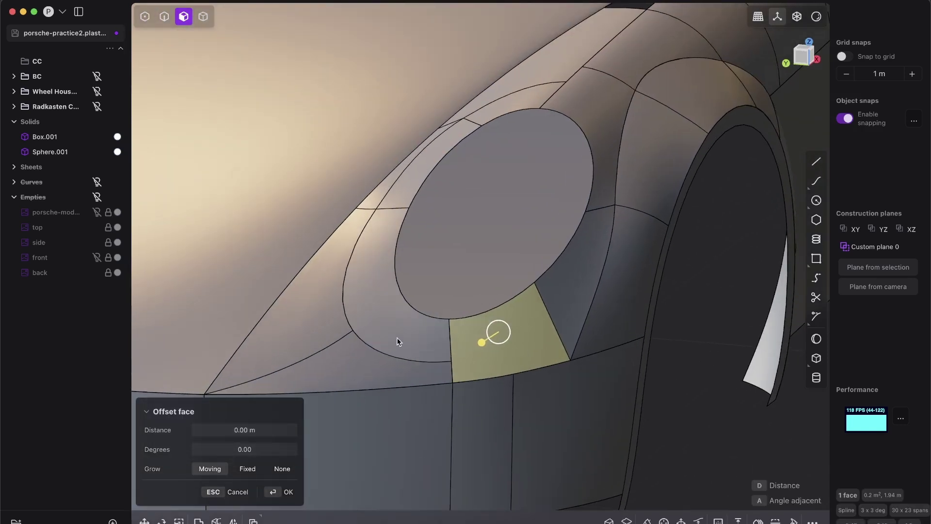
pyautogui.keyDown('shift'); pyautogui.click(397, 337); pyautogui.keyUp('shift')
pyautogui.keyDown('shift'); pyautogui.click(313, 371); pyautogui.keyUp('shift')
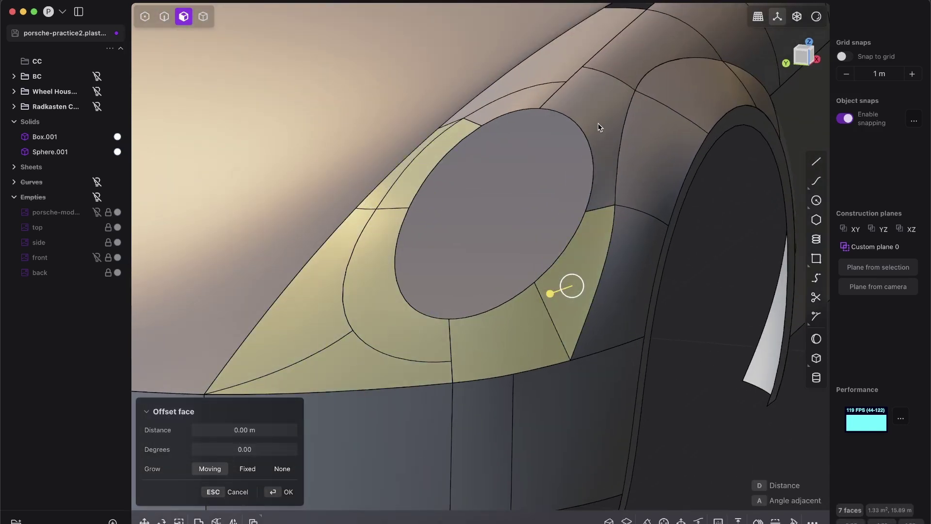
# Step: Remove the problem faces below the headlight, leaving an open gap in the fender
pyautogui.press('Escape')
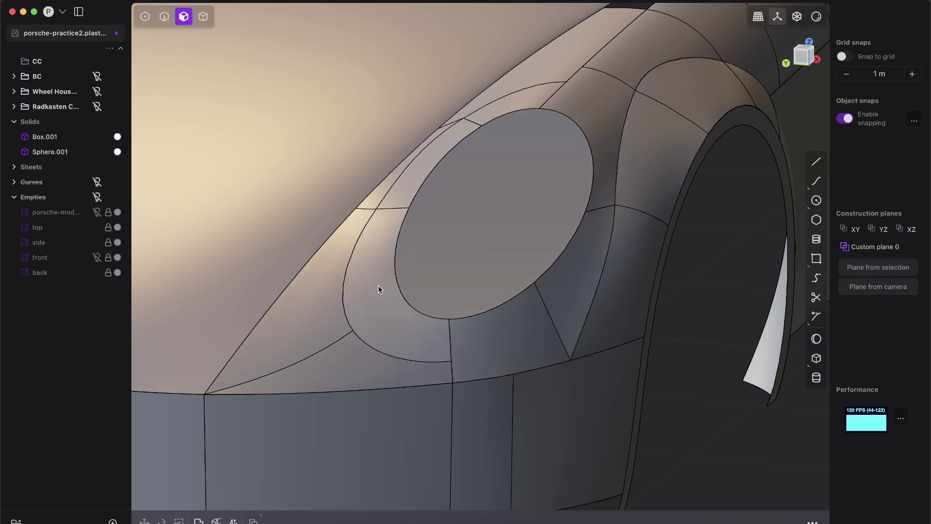
pyautogui.moveTo(436, 294)
pyautogui.mouseDown(button='middle')
pyautogui.moveTo(452, 326)
pyautogui.moveTo(502, 282)
pyautogui.moveTo(421, 312)
pyautogui.moveTo(467, 289)
pyautogui.moveTo(483, 248)
pyautogui.moveTo(439, 311)
pyautogui.mouseUp(button='middle')
pyautogui.moveTo(418, 367)
pyautogui.mouseDown(button='middle')
pyautogui.moveTo(530, 343)
pyautogui.moveTo(512, 309)
pyautogui.moveTo(460, 314)
pyautogui.moveTo(493, 263)
pyautogui.moveTo(466, 284)
pyautogui.moveTo(455, 313)
pyautogui.mouseUp(button='middle')
pyautogui.press('Escape')
pyautogui.moveTo(542, 306)
pyautogui.mouseDown(button='middle')
pyautogui.moveTo(441, 296)
pyautogui.moveTo(422, 319)
pyautogui.moveTo(493, 261)
pyautogui.moveTo(451, 291)
pyautogui.moveTo(539, 305)
pyautogui.moveTo(526, 320)
pyautogui.mouseUp(button='middle')
pyautogui.click(553, 323)
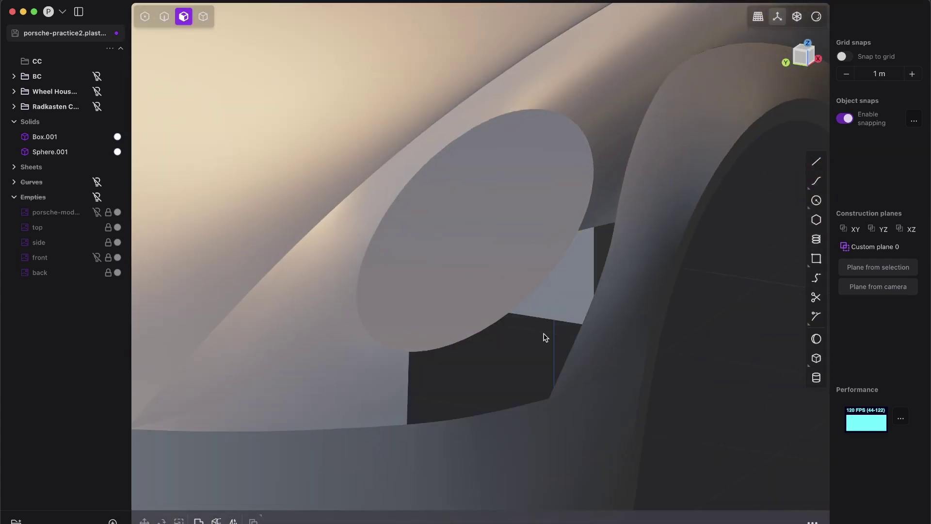
# Step: Fill the gap below the headlight with an xNURBS patch and orbit to inspect it
pyautogui.moveTo(480, 362)
pyautogui.mouseDown(button='middle')
pyautogui.moveTo(422, 313)
pyautogui.moveTo(406, 327)
pyautogui.moveTo(487, 344)
pyautogui.mouseUp(button='middle')
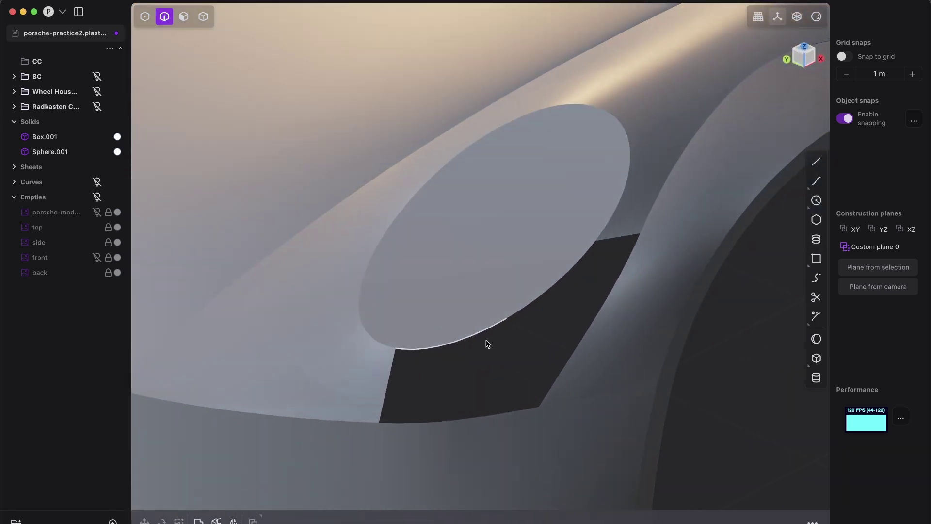
pyautogui.hotkey('shift', 'x')
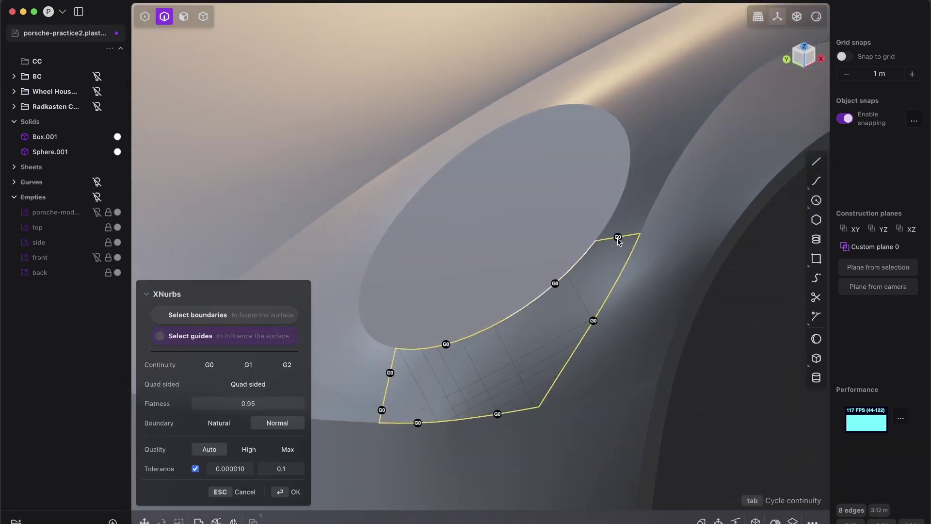
pyautogui.press('Return')
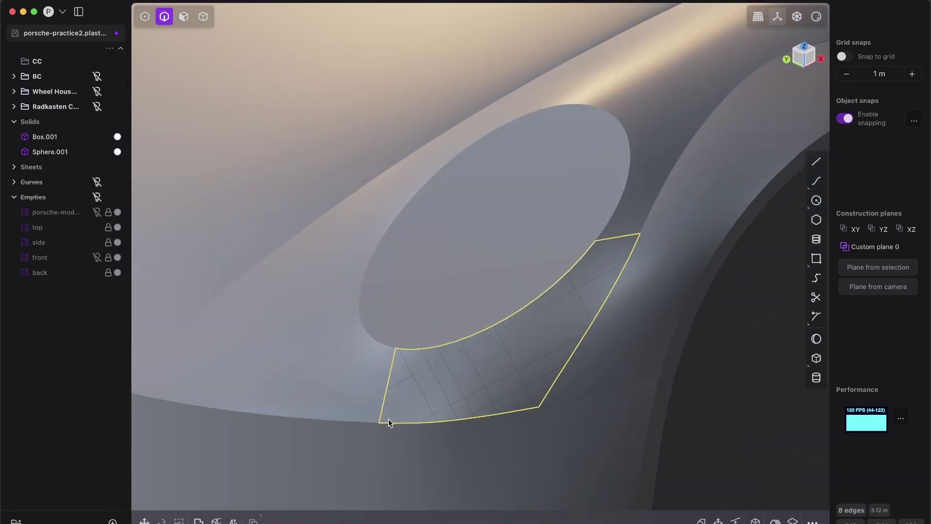
pyautogui.click(392, 446)
pyautogui.scroll(-5, 563, 349)
pyautogui.moveTo(564, 348); pyautogui.dragTo(525, 378, button='middle')
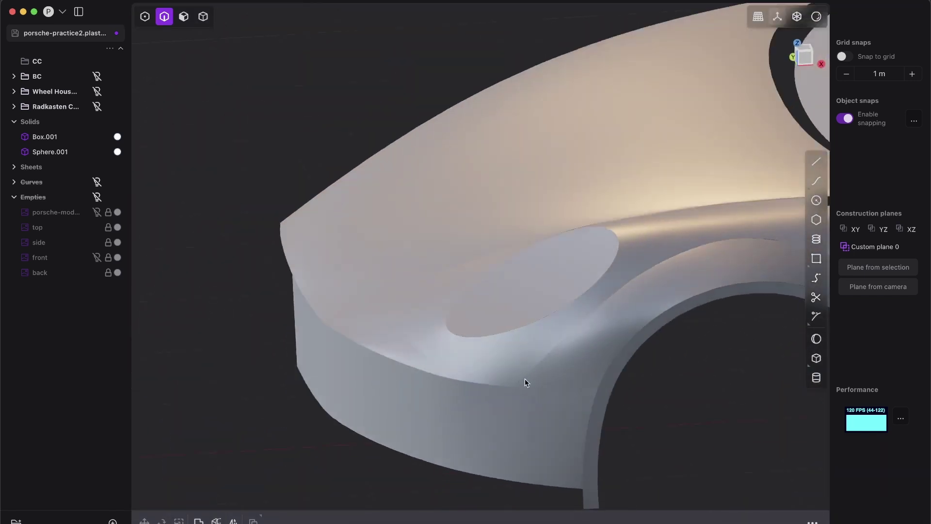
pyautogui.scroll(5, 510, 382)
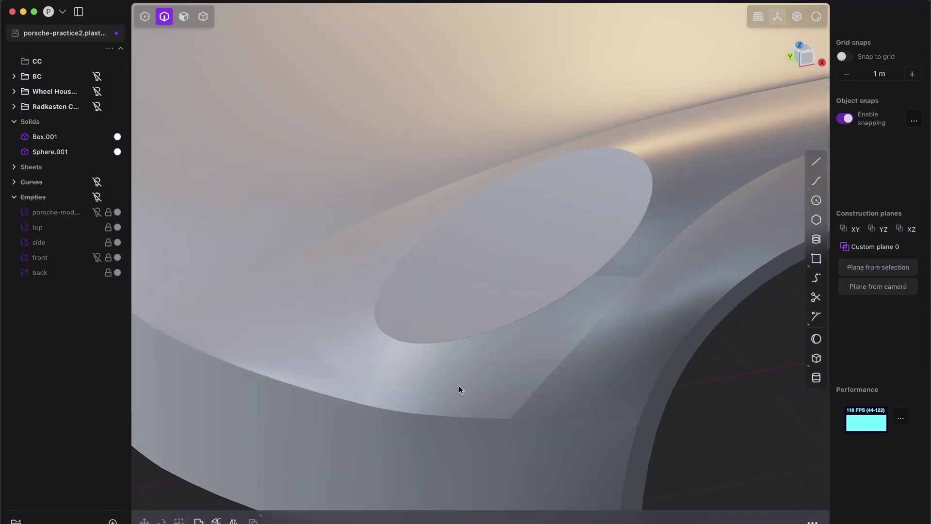
pyautogui.moveTo(459, 389)
pyautogui.mouseDown(button='middle')
pyautogui.moveTo(439, 371)
pyautogui.moveTo(543, 372)
pyautogui.moveTo(499, 356)
pyautogui.moveTo(521, 365)
pyautogui.moveTo(551, 299)
pyautogui.moveTo(527, 321)
pyautogui.mouseUp(button='middle')
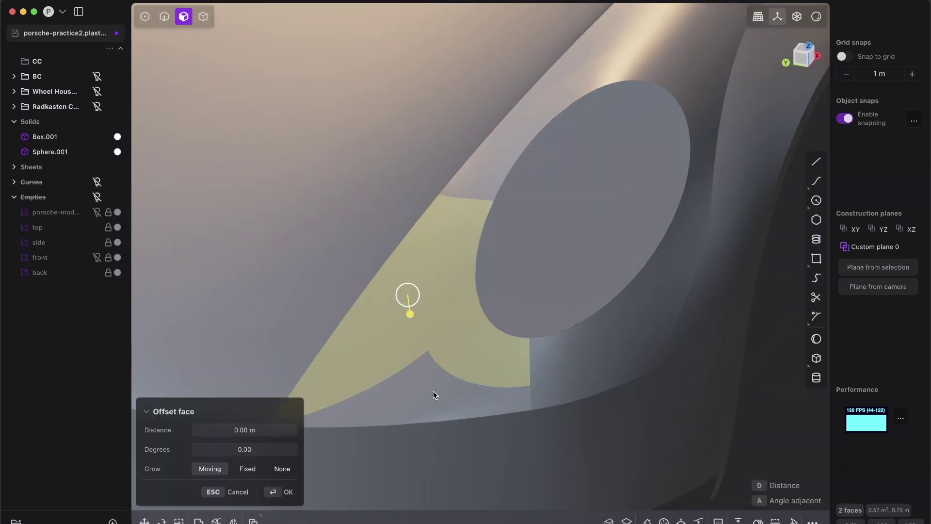
# Step: Delete the faces beside the headlight to widen the fender opening
pyautogui.moveTo(433, 391)
pyautogui.mouseDown(button='middle')
pyautogui.moveTo(523, 291)
pyautogui.moveTo(515, 261)
pyautogui.moveTo(339, 366)
pyautogui.mouseUp(button='middle')
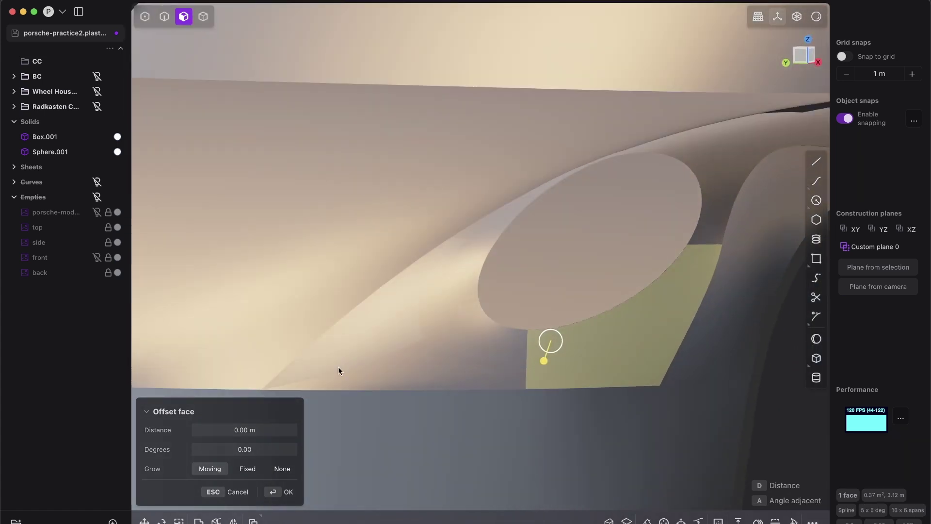
pyautogui.moveTo(430, 327); pyautogui.dragTo(452, 281, button='middle')
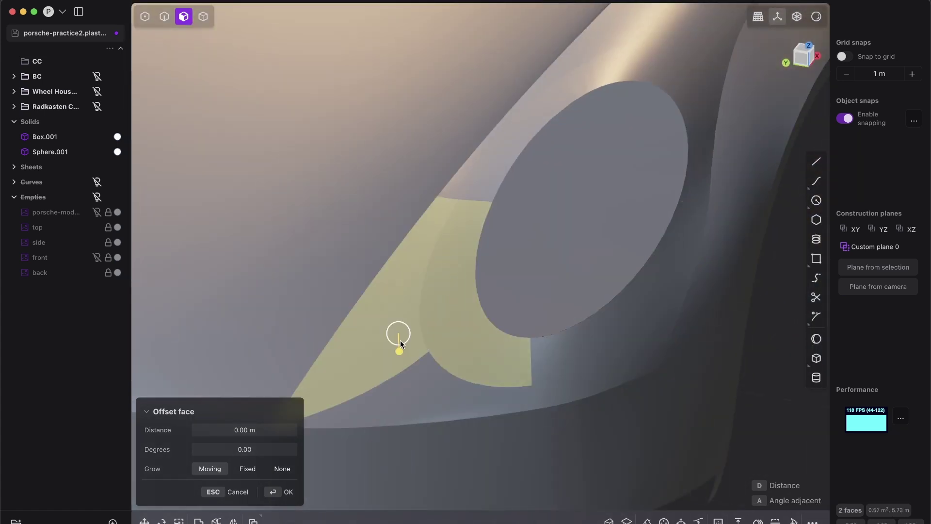
pyautogui.press('Escape')
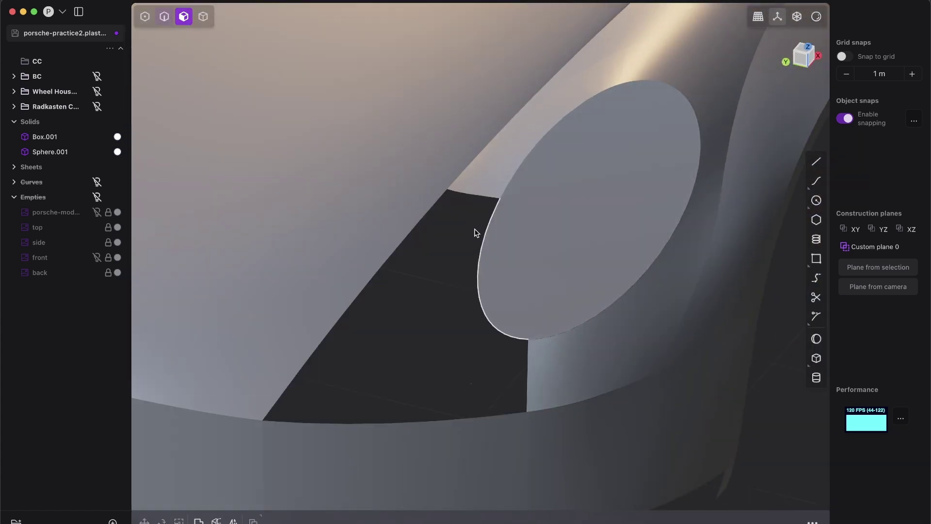
# Step: Fill the widened opening, including the curved headlight edge, with an accepted xNURBS patch
pyautogui.press('2')
pyautogui.click(477, 198)
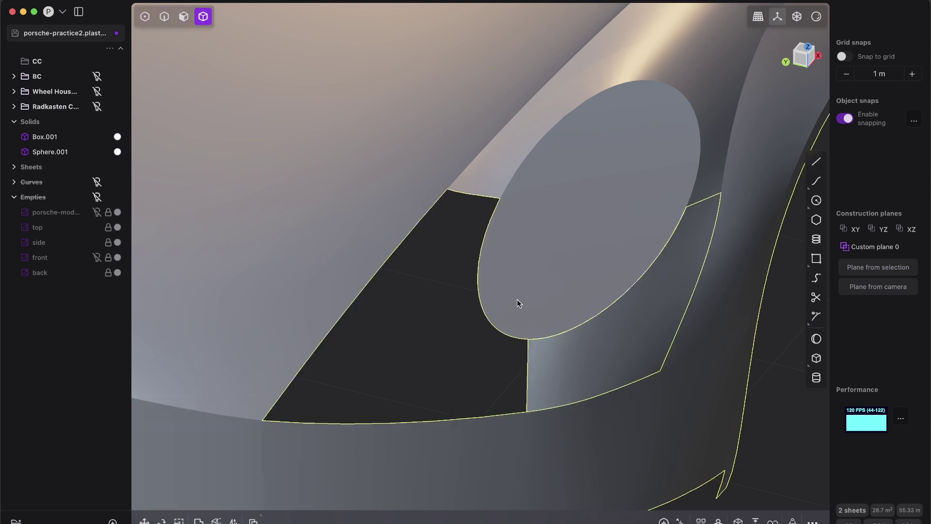
pyautogui.click(492, 210)
pyautogui.hotkey('shift', 'x')
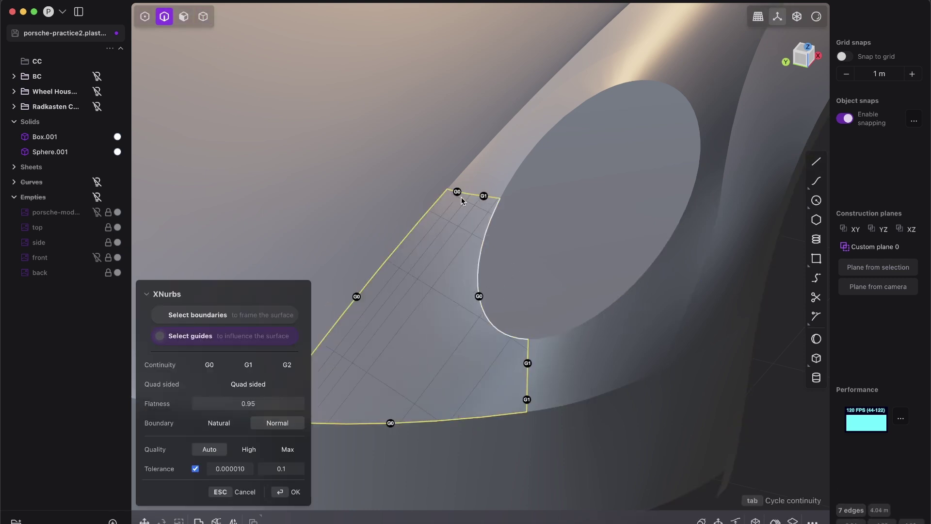
pyautogui.moveTo(462, 198); pyautogui.dragTo(509, 219, button='middle')
pyautogui.press('Return')
pyautogui.moveTo(579, 294); pyautogui.dragTo(559, 253, button='middle')
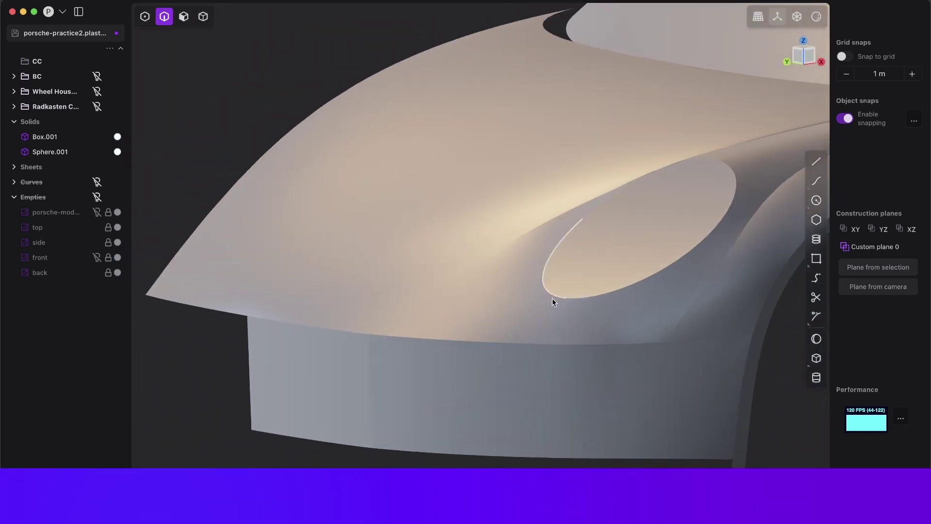
pyautogui.moveTo(553, 301)
pyautogui.mouseDown(button='middle')
pyautogui.moveTo(522, 286)
pyautogui.moveTo(699, 169)
pyautogui.mouseUp(button='middle')
pyautogui.click(816, 17)
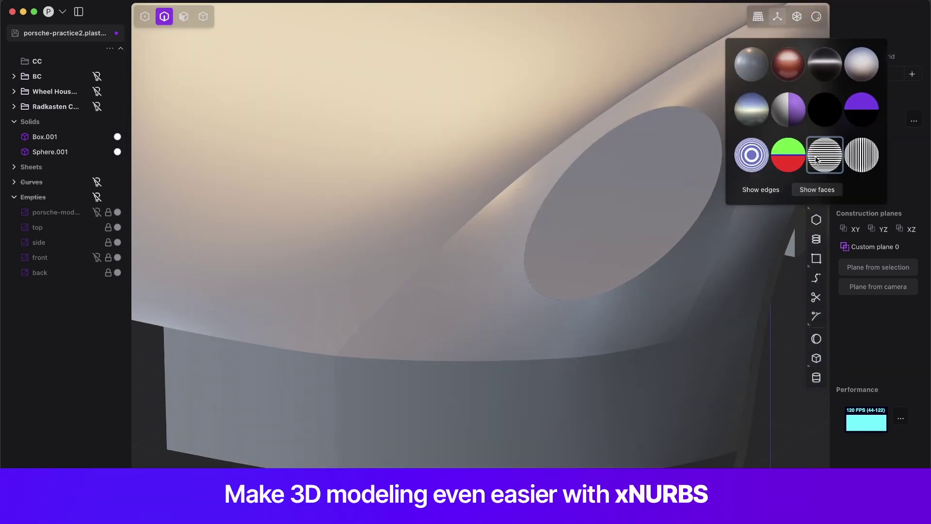
# Step: Apply zebra-stripe shading and orbit to study stripe flow around the headlight
pyautogui.click(825, 156)
pyautogui.moveTo(554, 292); pyautogui.dragTo(584, 305, button='middle')
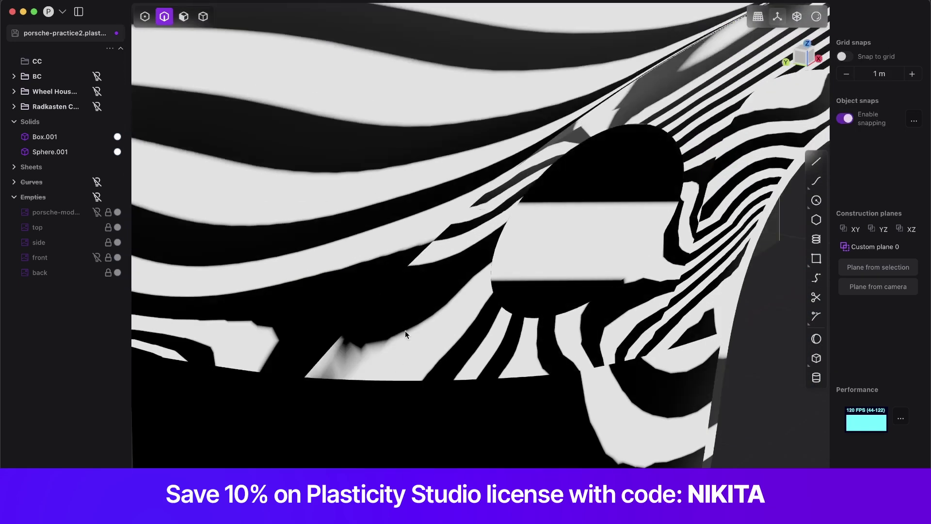
pyautogui.moveTo(405, 330); pyautogui.dragTo(553, 262, button='middle')
# Step: Switch back to plain grey shading and cancel the accidentally opened Export dialog
pyautogui.click(817, 17)
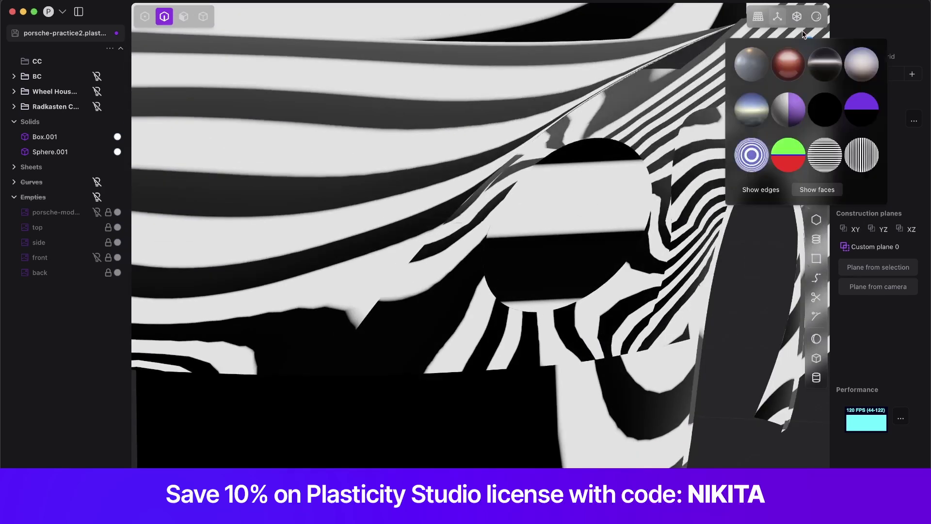
pyautogui.click(752, 64)
pyautogui.click(590, 243)
pyautogui.press('super+shift+e')
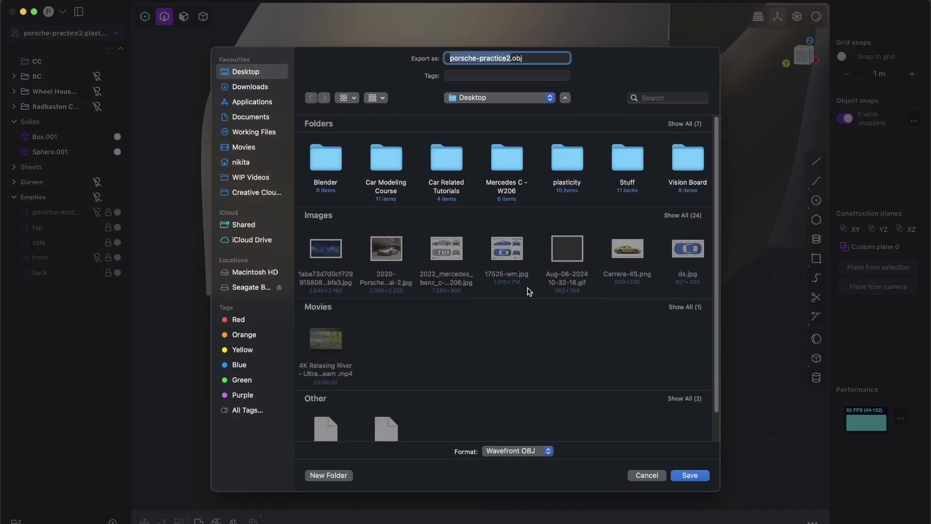
pyautogui.click(690, 475)
pyautogui.moveTo(487, 288); pyautogui.dragTo(587, 191, button='middle')
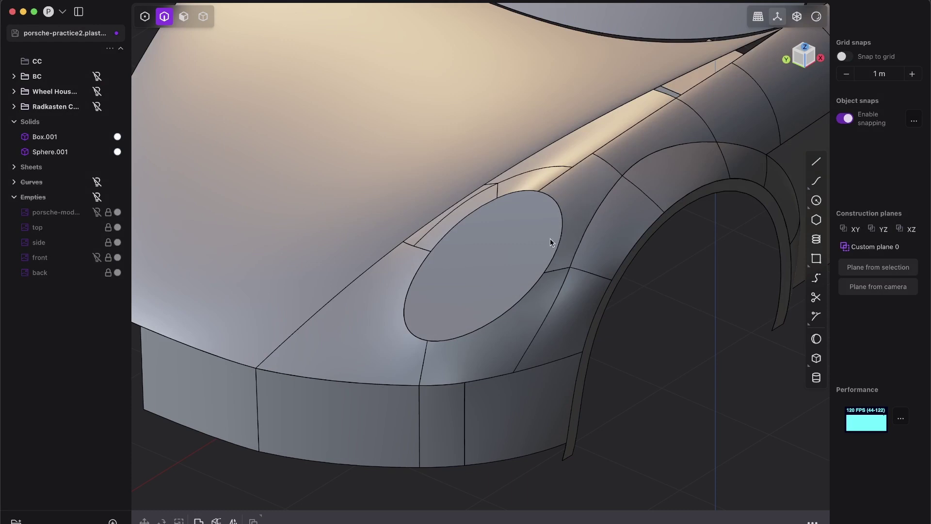
# Step: Orbit around the fender and headlight circle, then snap to the Top view
pyautogui.moveTo(555, 174)
pyautogui.mouseDown(button='middle')
pyautogui.moveTo(591, 185)
pyautogui.moveTo(596, 155)
pyautogui.moveTo(498, 210)
pyautogui.moveTo(506, 242)
pyautogui.moveTo(619, 217)
pyautogui.moveTo(531, 273)
pyautogui.moveTo(474, 267)
pyautogui.moveTo(464, 233)
pyautogui.moveTo(497, 252)
pyautogui.moveTo(477, 298)
pyautogui.mouseUp(button='middle')
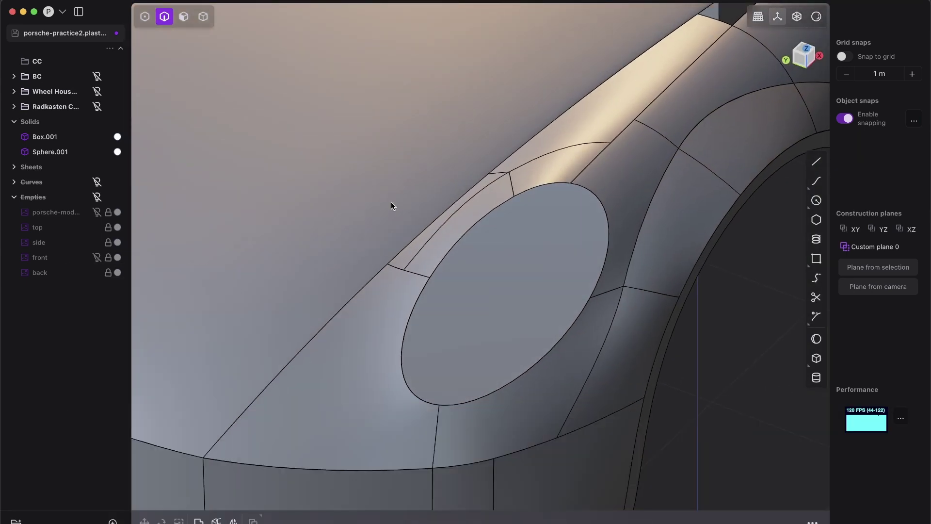
pyautogui.moveTo(484, 296); pyautogui.dragTo(520, 246, button='middle')
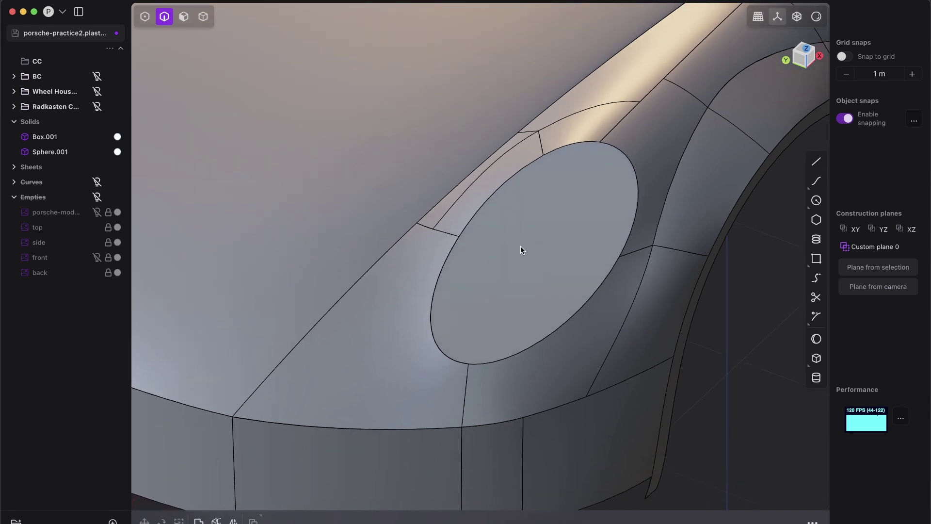
pyautogui.moveTo(523, 336)
pyautogui.mouseDown(button='middle')
pyautogui.moveTo(491, 299)
pyautogui.moveTo(458, 304)
pyautogui.moveTo(527, 331)
pyautogui.moveTo(589, 309)
pyautogui.moveTo(434, 273)
pyautogui.moveTo(572, 277)
pyautogui.moveTo(532, 247)
pyautogui.mouseUp(button='middle')
pyautogui.click(806, 54)
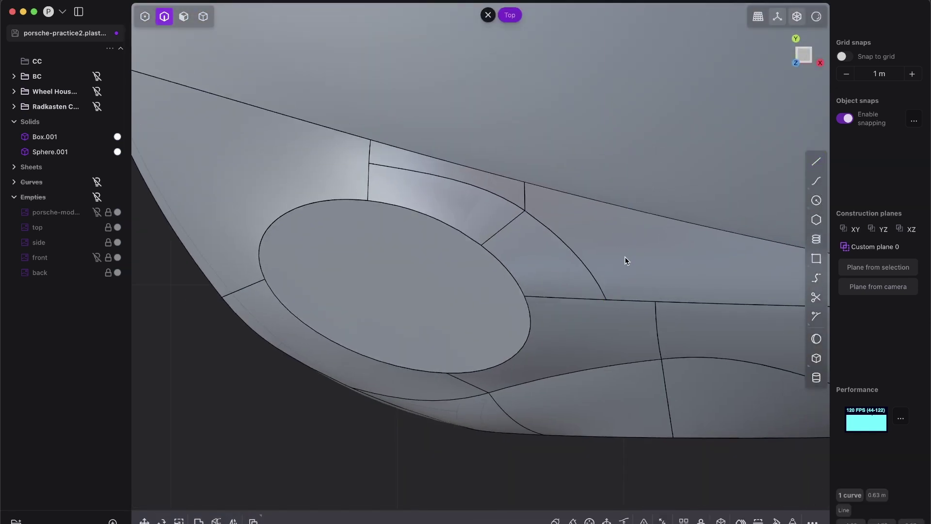
# Step: Draw a line across the strip above the headlight, split along it and delete those faces
pyautogui.click(627, 260)
pyautogui.press('Return')
pyautogui.moveTo(649, 261); pyautogui.dragTo(631, 246, button='middle')
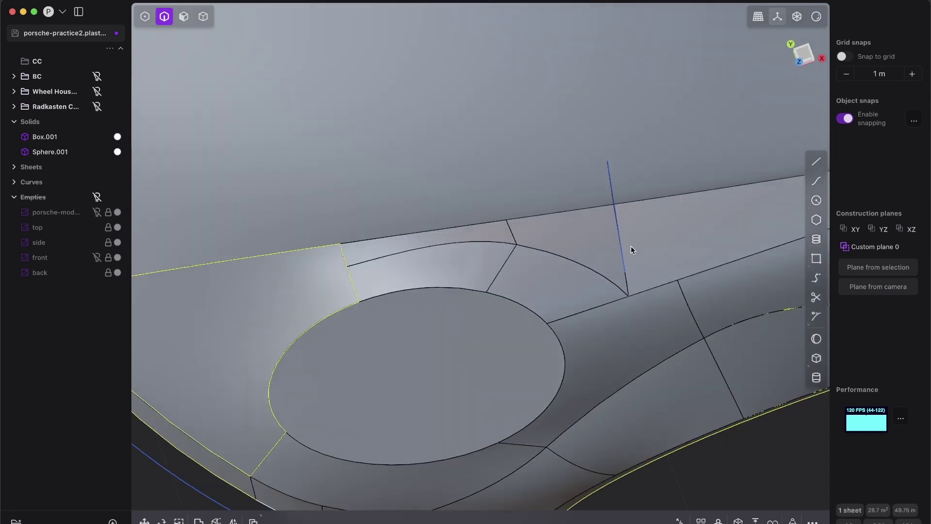
pyautogui.click(611, 192)
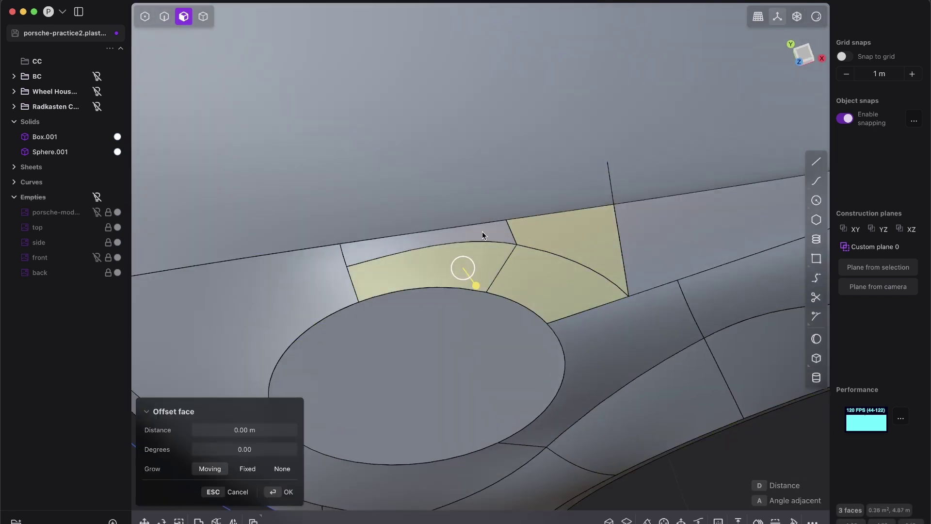
pyautogui.press('Delete')
# Step: Frame the resulting hole and fill it with a blended xNURBS patch
pyautogui.moveTo(582, 233); pyautogui.dragTo(616, 227, button='middle')
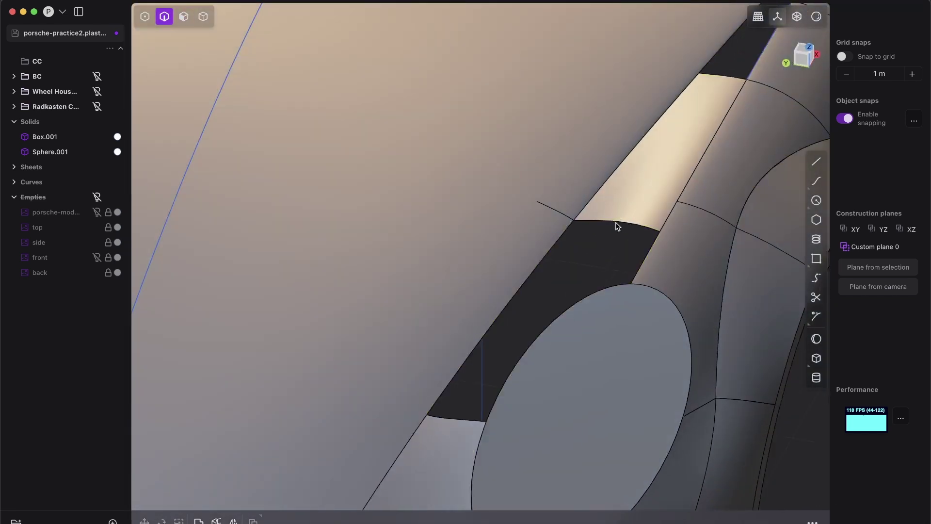
pyautogui.moveTo(550, 350); pyautogui.dragTo(543, 284, button='middle')
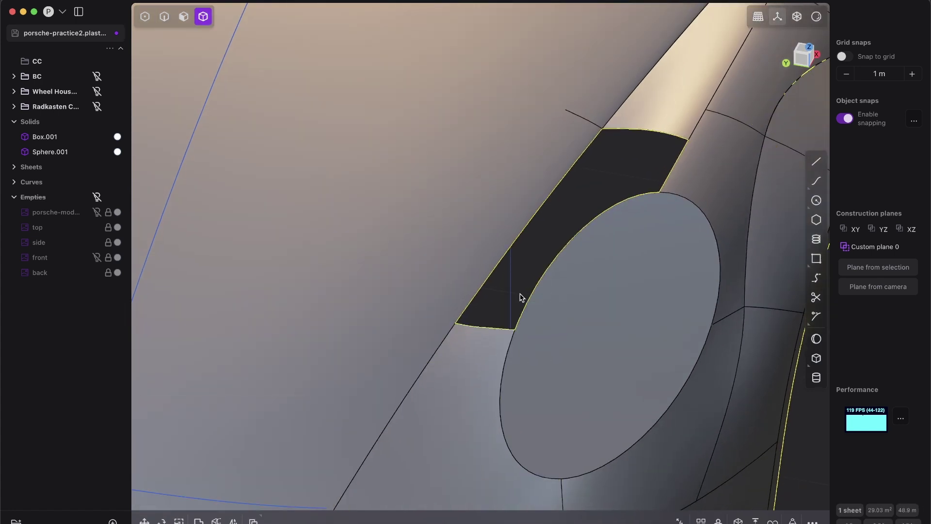
pyautogui.press('p')
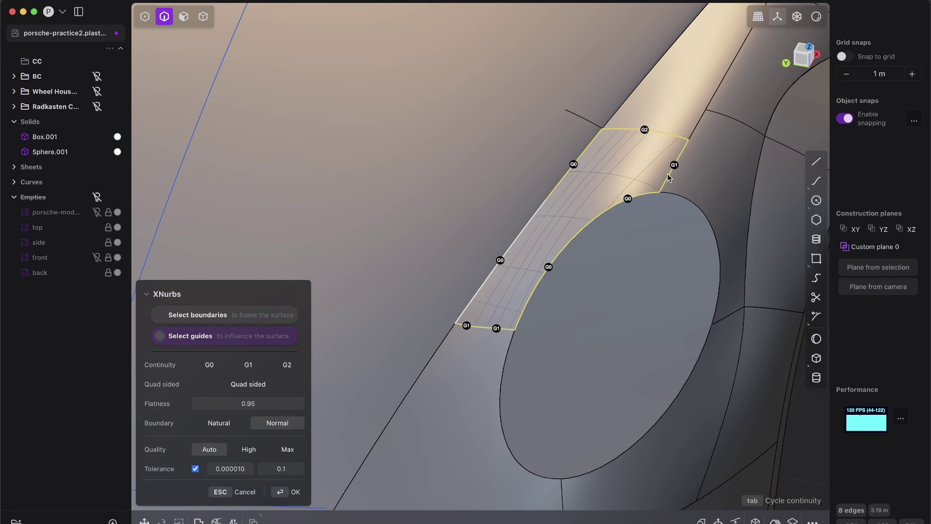
pyautogui.press('Return')
pyautogui.moveTo(640, 233); pyautogui.dragTo(609, 282, button='middle')
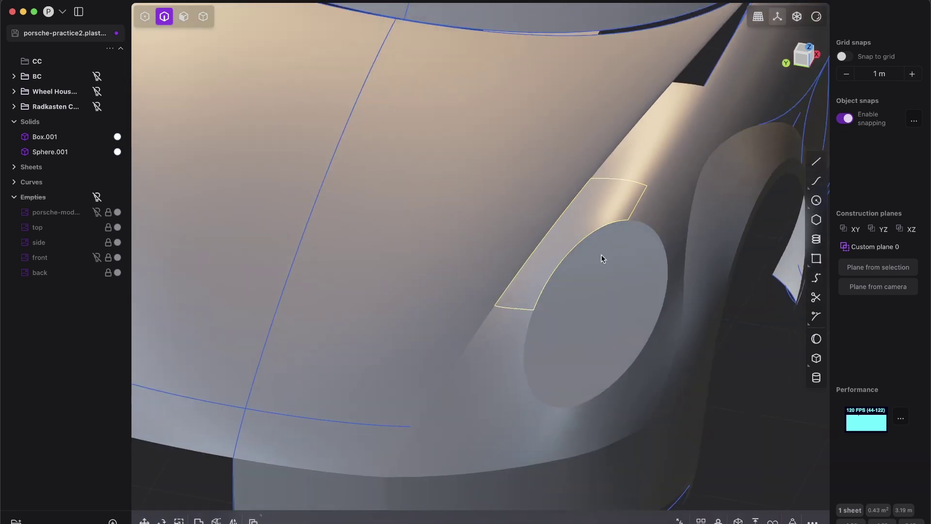
pyautogui.scroll(-4, 678, 300)
pyautogui.scroll(4, 603, 296)
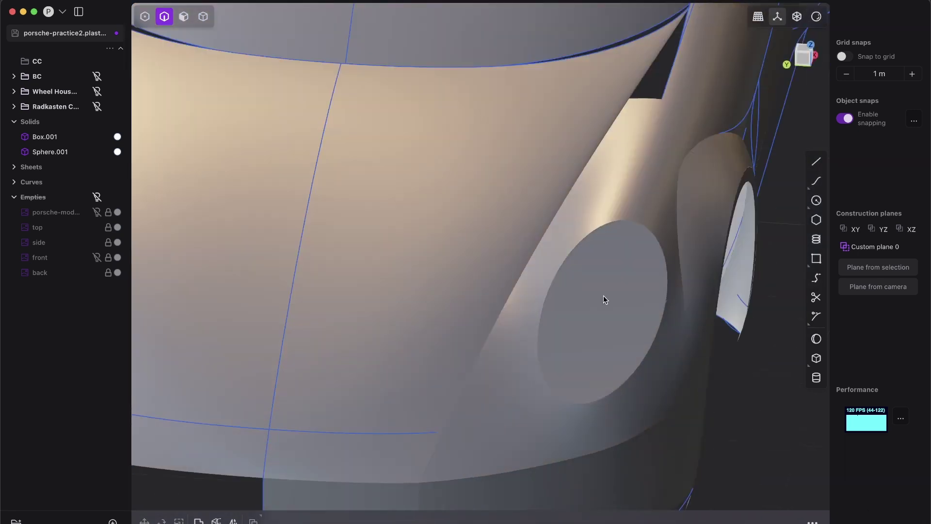
pyautogui.moveTo(603, 295); pyautogui.dragTo(544, 366, button='middle')
pyautogui.moveTo(506, 238)
pyautogui.mouseDown(button='middle')
pyautogui.moveTo(557, 338)
pyautogui.moveTo(473, 425)
pyautogui.moveTo(598, 321)
pyautogui.moveTo(575, 328)
pyautogui.moveTo(516, 261)
pyautogui.mouseUp(button='middle')
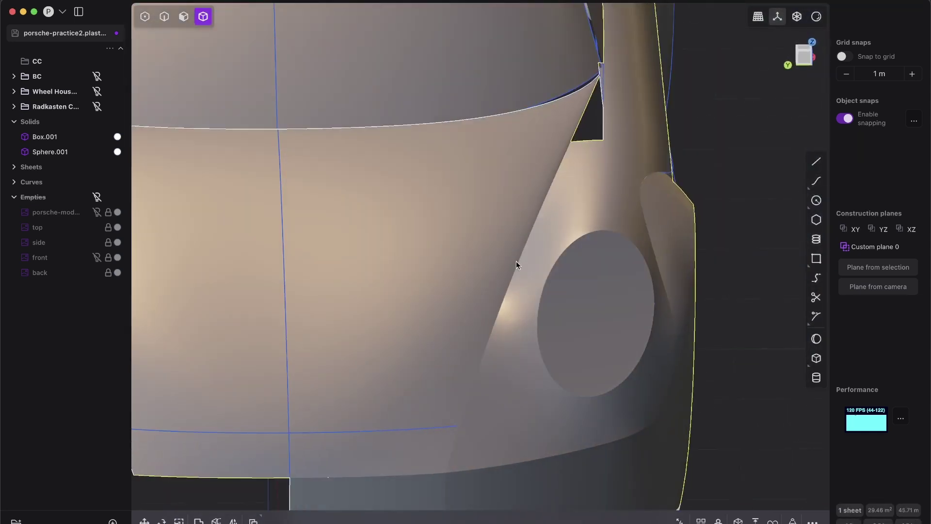
pyautogui.scroll(-4, 477, 344)
pyautogui.moveTo(575, 324); pyautogui.dragTo(542, 323, button='middle')
pyautogui.scroll(4, 542, 324)
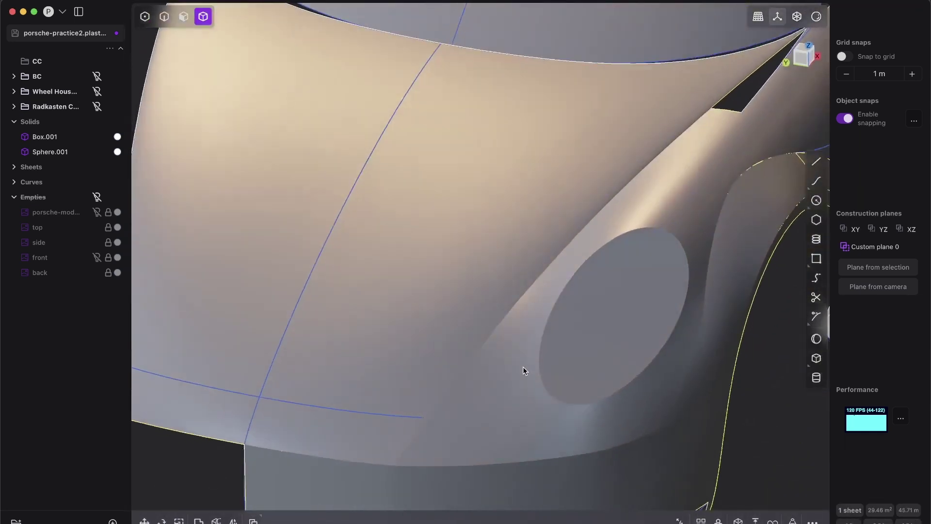
pyautogui.moveTo(523, 366)
pyautogui.mouseDown(button='middle')
pyautogui.moveTo(587, 347)
pyautogui.moveTo(546, 284)
pyautogui.moveTo(569, 308)
pyautogui.moveTo(545, 287)
pyautogui.moveTo(501, 325)
pyautogui.mouseUp(button='middle')
pyautogui.scroll(-3, 568, 328)
pyautogui.scroll(3, 566, 311)
pyautogui.scroll(-3, 568, 308)
pyautogui.scroll(3, 545, 287)
pyautogui.scroll(-4, 502, 324)
pyautogui.moveTo(652, 256)
pyautogui.mouseDown(button='middle')
pyautogui.moveTo(476, 270)
pyautogui.moveTo(461, 284)
pyautogui.moveTo(558, 288)
pyautogui.moveTo(488, 284)
pyautogui.moveTo(716, 58)
pyautogui.mouseUp(button='middle')
pyautogui.scroll(3, 498, 284)
pyautogui.scroll(3, 500, 299)
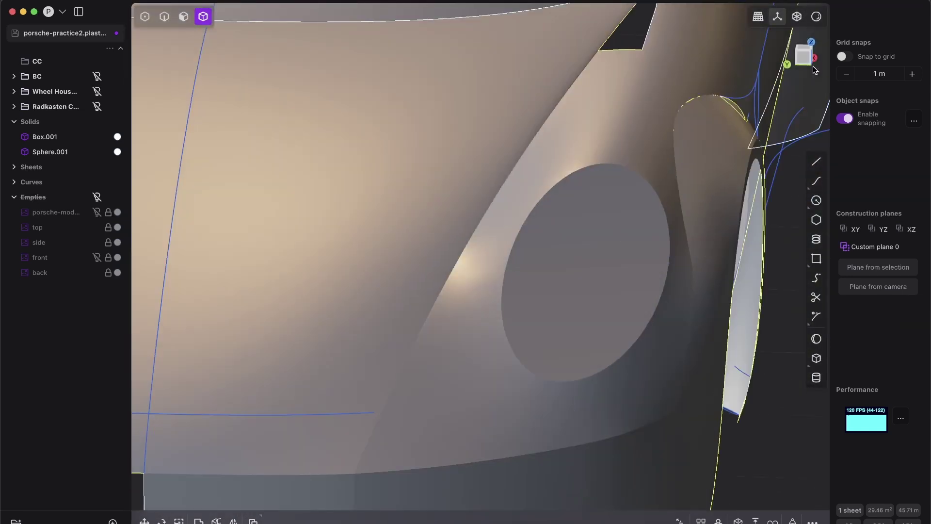
pyautogui.click(817, 17)
pyautogui.click(824, 155)
pyautogui.moveTo(655, 218); pyautogui.dragTo(579, 206, button='middle')
pyautogui.click(773, 67)
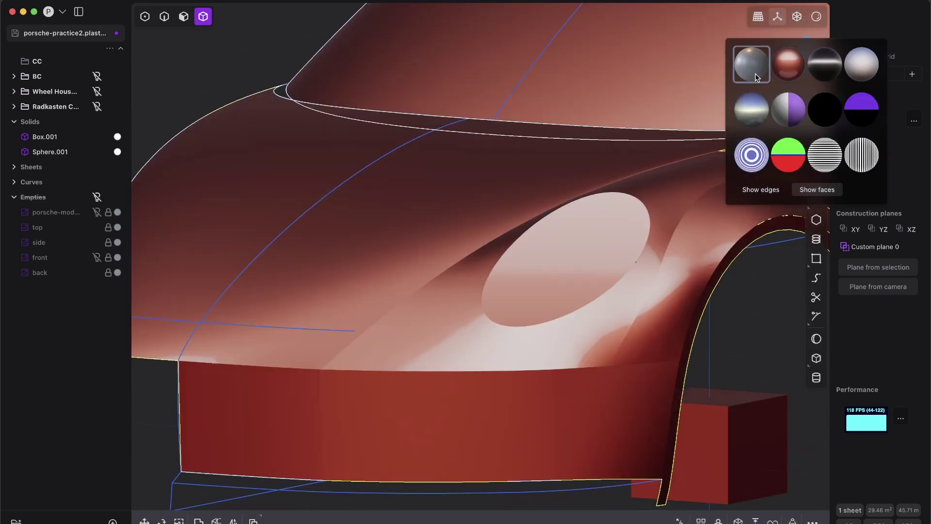
pyautogui.scroll(-5, 531, 209)
pyautogui.moveTo(531, 209); pyautogui.dragTo(477, 230, button='middle')
pyautogui.moveTo(512, 355)
pyautogui.mouseDown(button='middle')
pyautogui.moveTo(437, 320)
pyautogui.moveTo(347, 302)
pyautogui.moveTo(460, 304)
pyautogui.mouseUp(button='middle')
pyautogui.scroll(3, 447, 290)
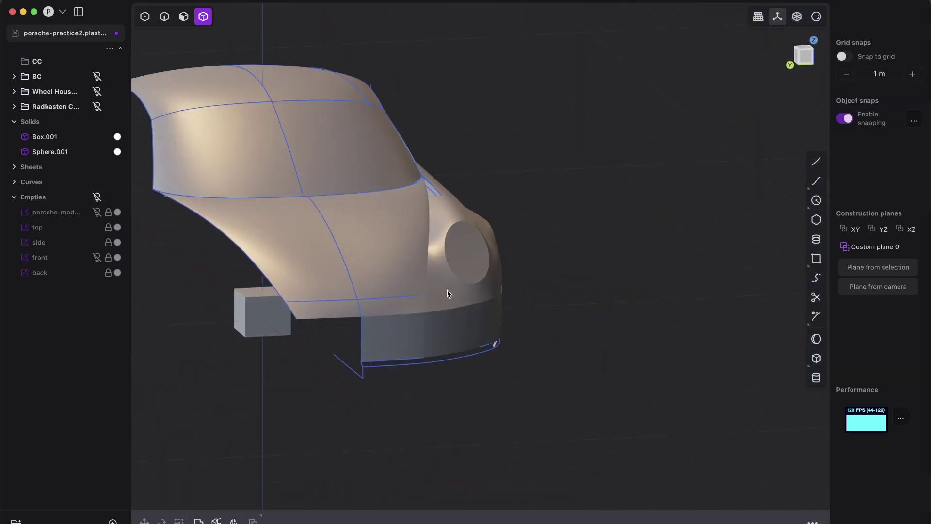